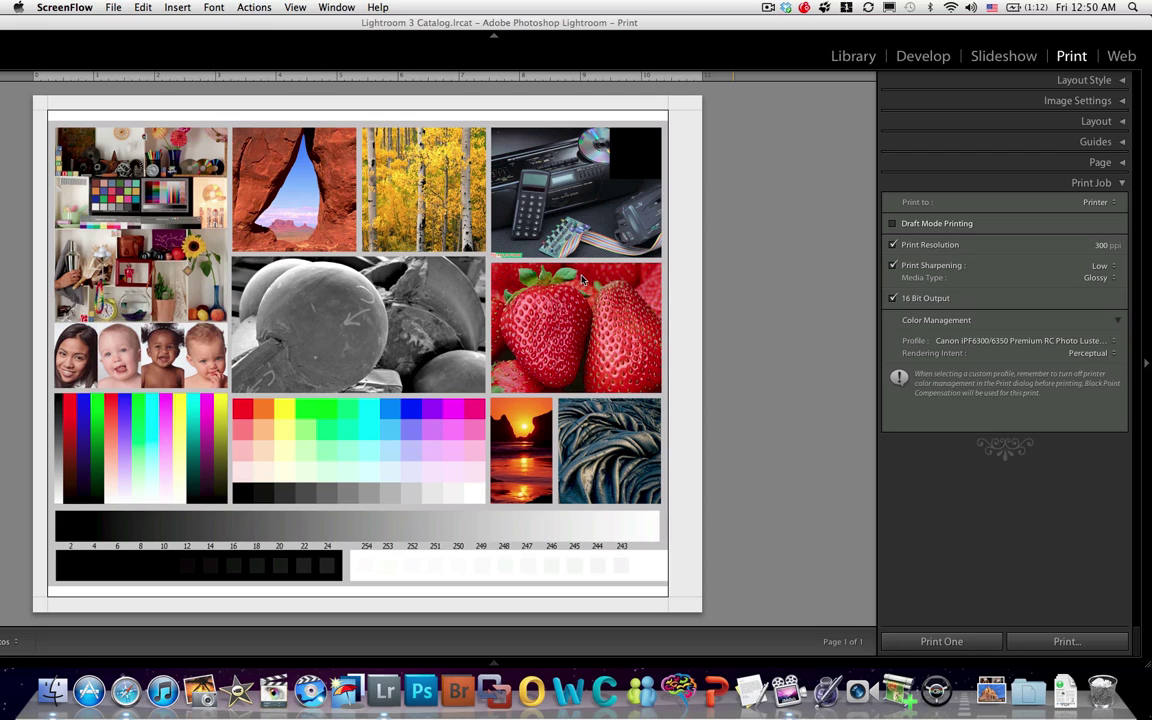
After viewing the About Lightroom credits, turn 16 Bit Output on and list the printer colour profiles
{"action": "left_click", "coordinate": [790, 226]}
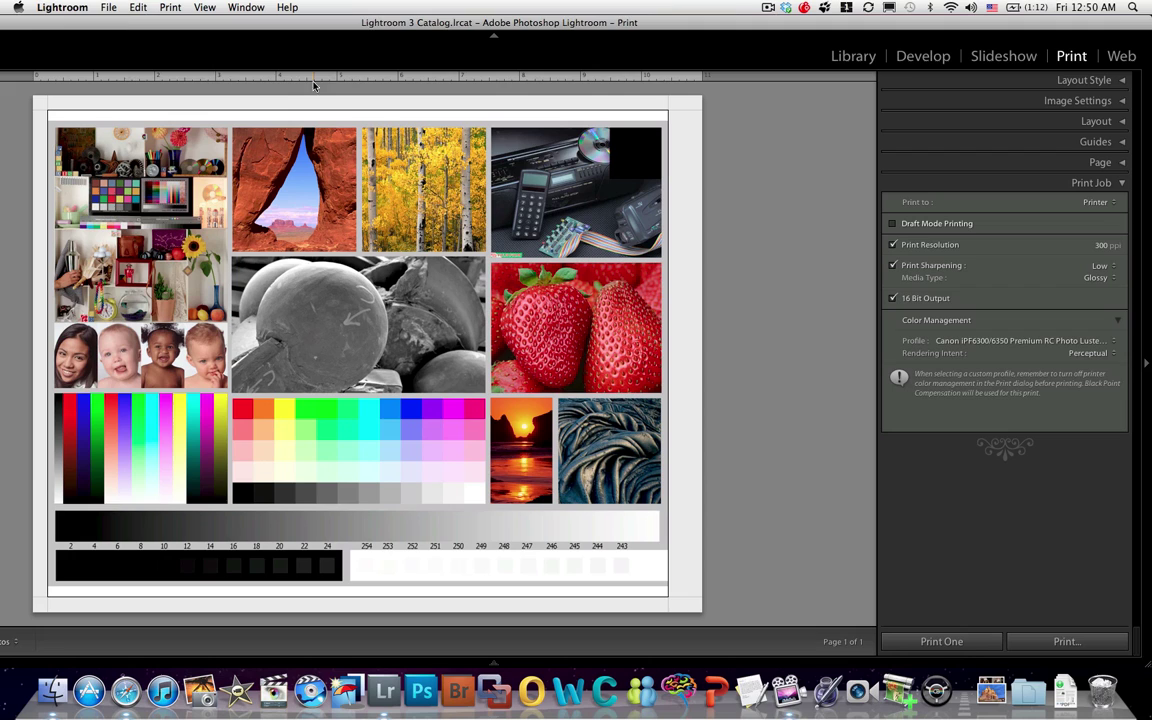
{"action": "left_click", "coordinate": [73, 12]}
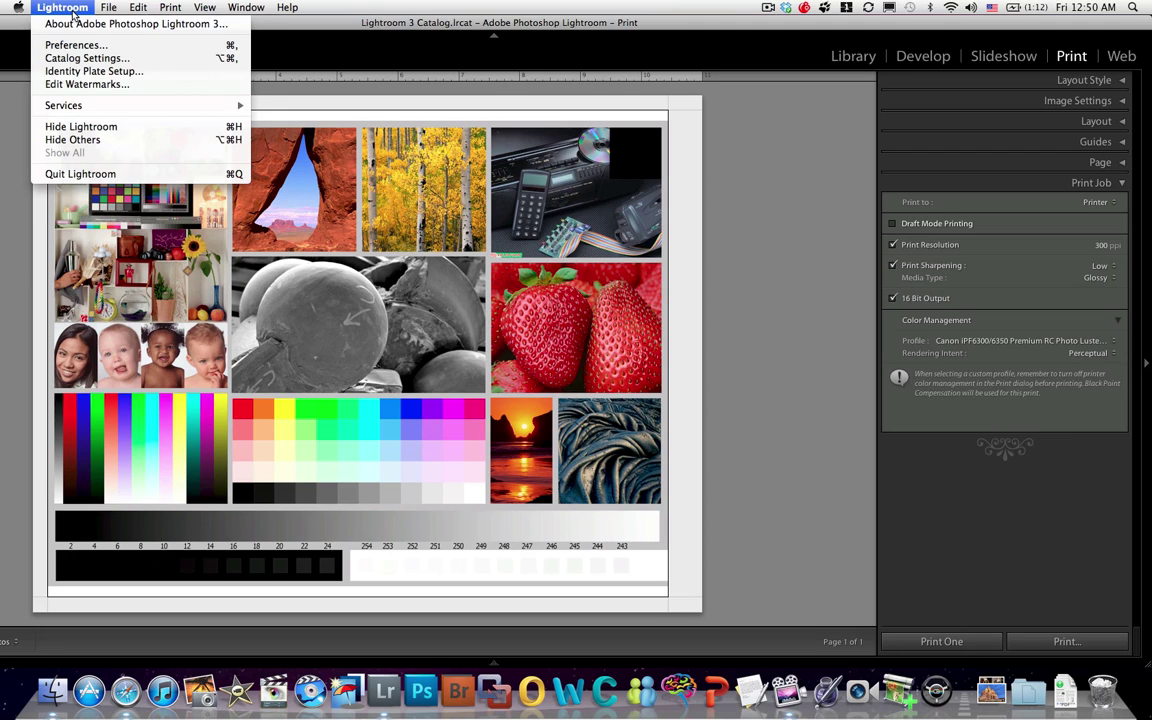
{"action": "left_click", "coordinate": [70, 25]}
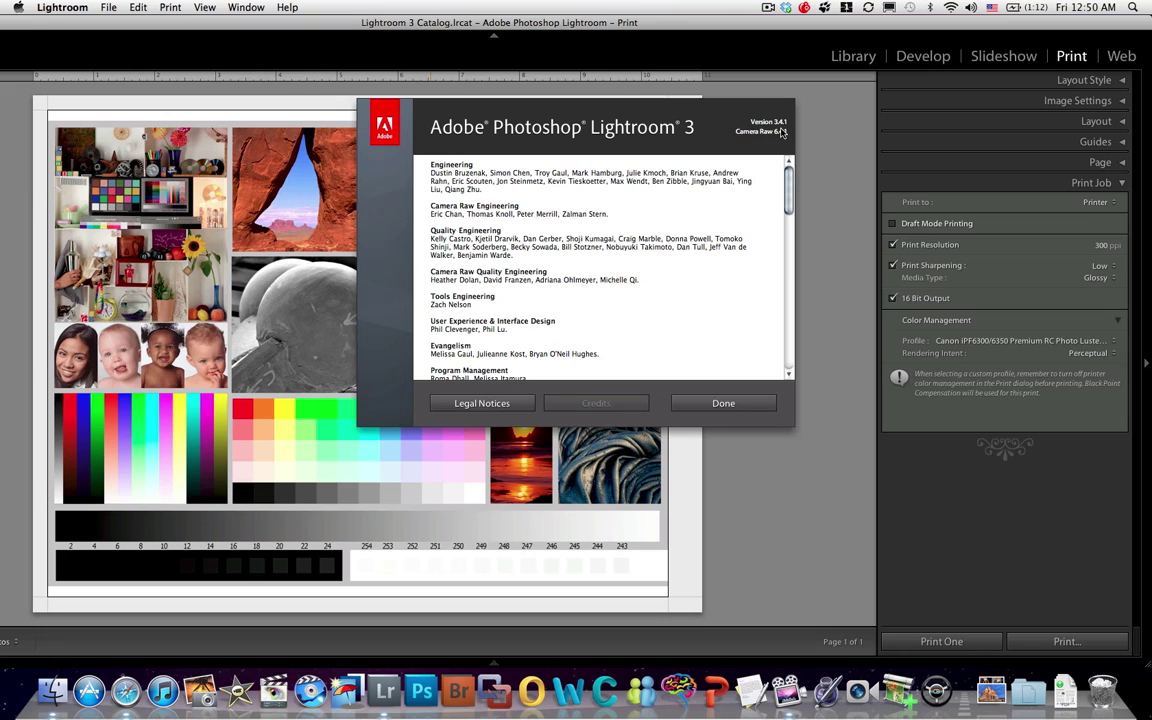
{"action": "left_click", "coordinate": [740, 409]}
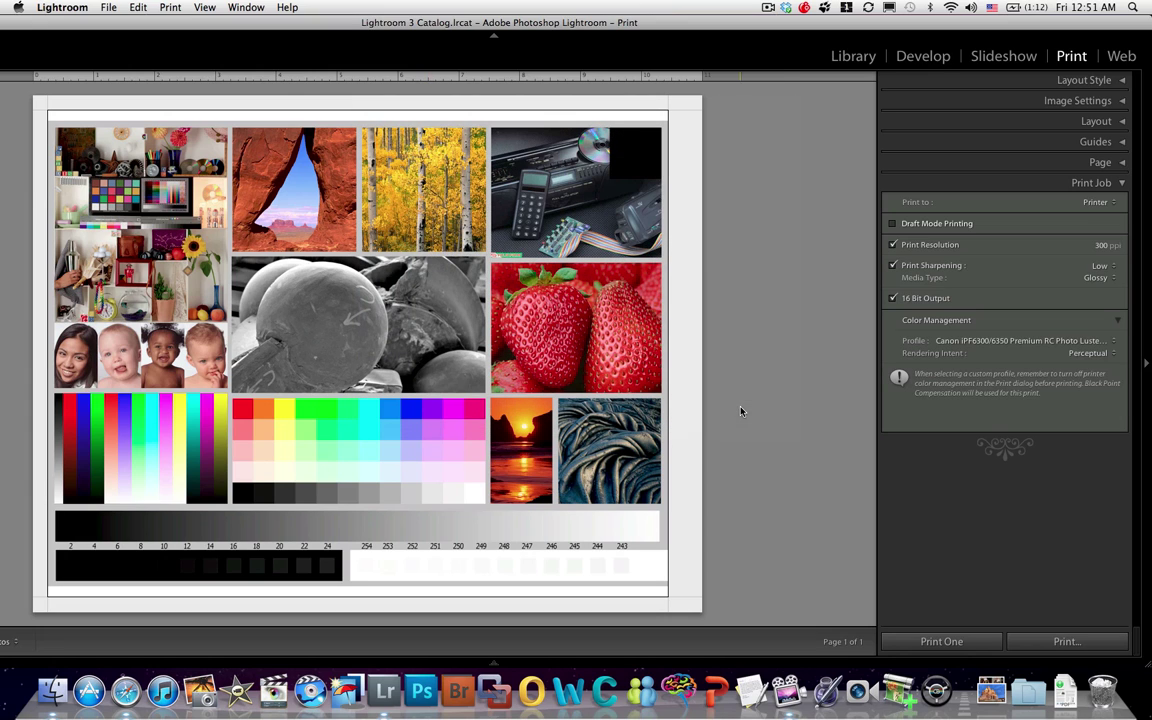
{"action": "left_click", "coordinate": [892, 298]}
{"action": "left_click", "coordinate": [1029, 343]}
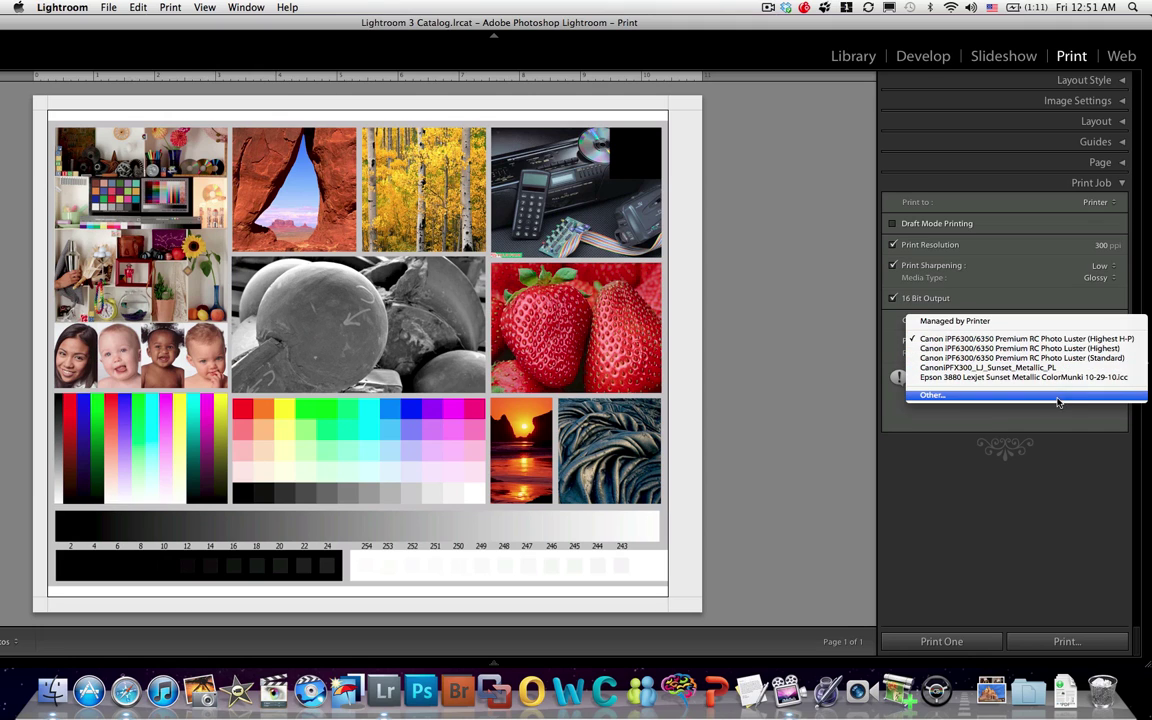
Skip adding profiles, keeping Canon iPF6300/6350 Premium RC Photo Luster with Perceptual rendering intent
{"action": "left_click", "coordinate": [987, 394]}
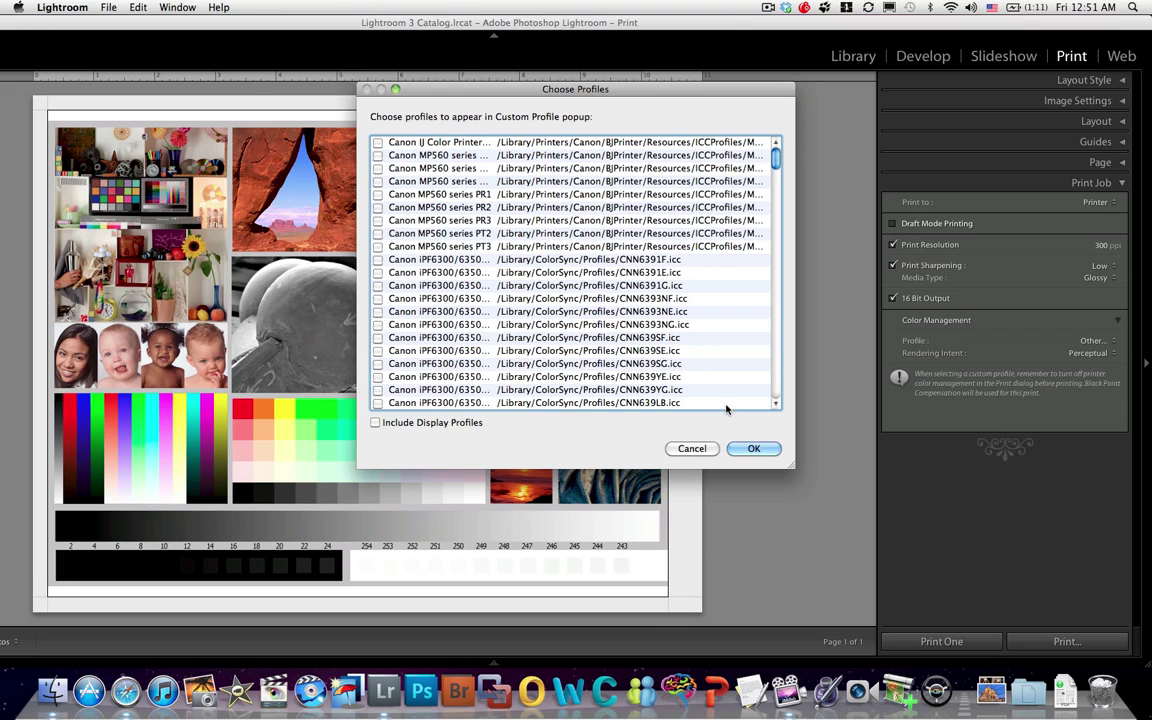
{"action": "left_click", "coordinate": [701, 451]}
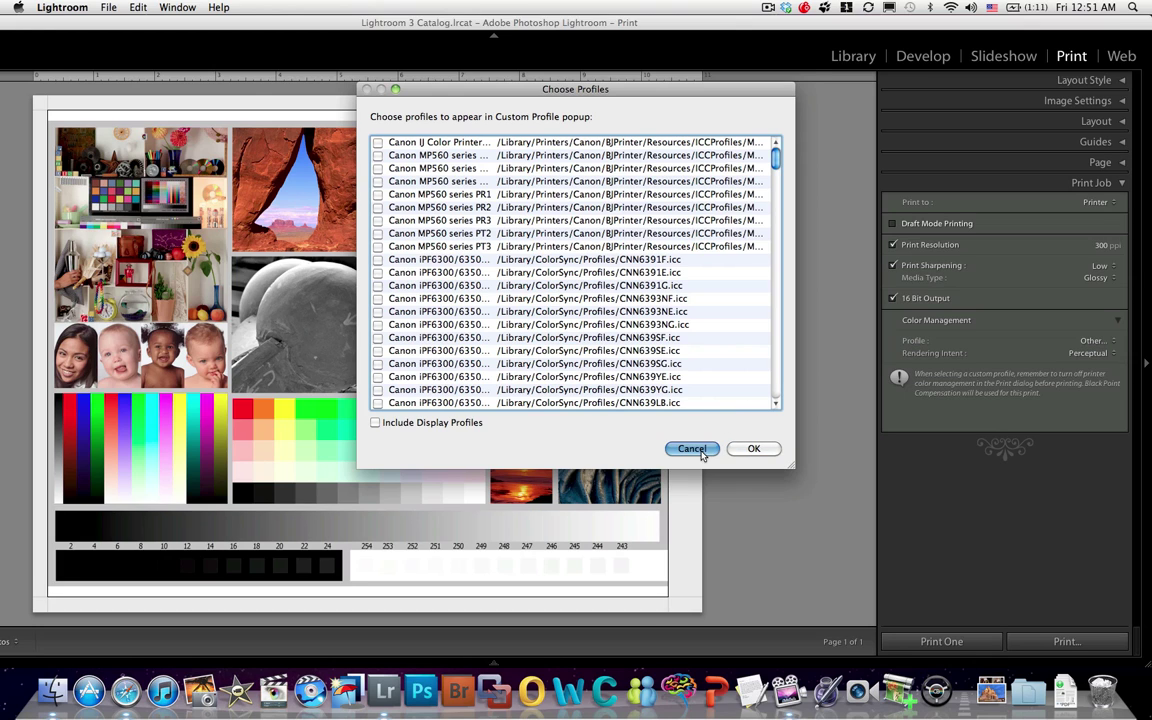
{"action": "left_click", "coordinate": [1075, 354]}
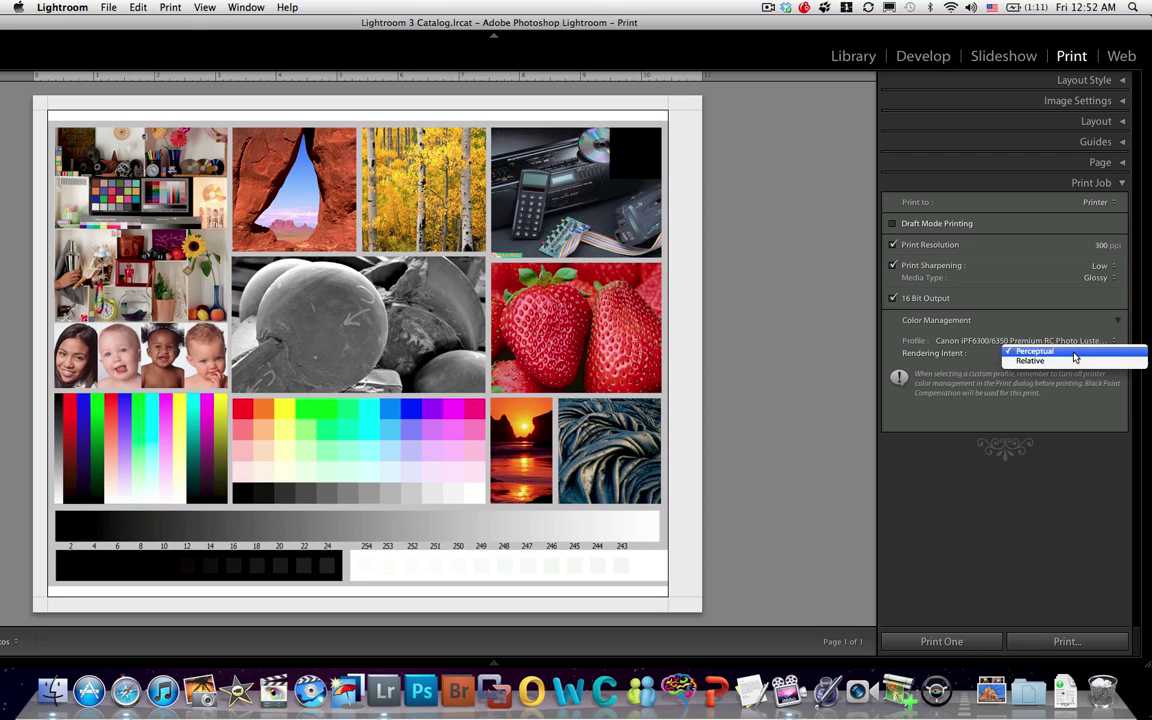
{"action": "left_click", "coordinate": [1075, 353]}
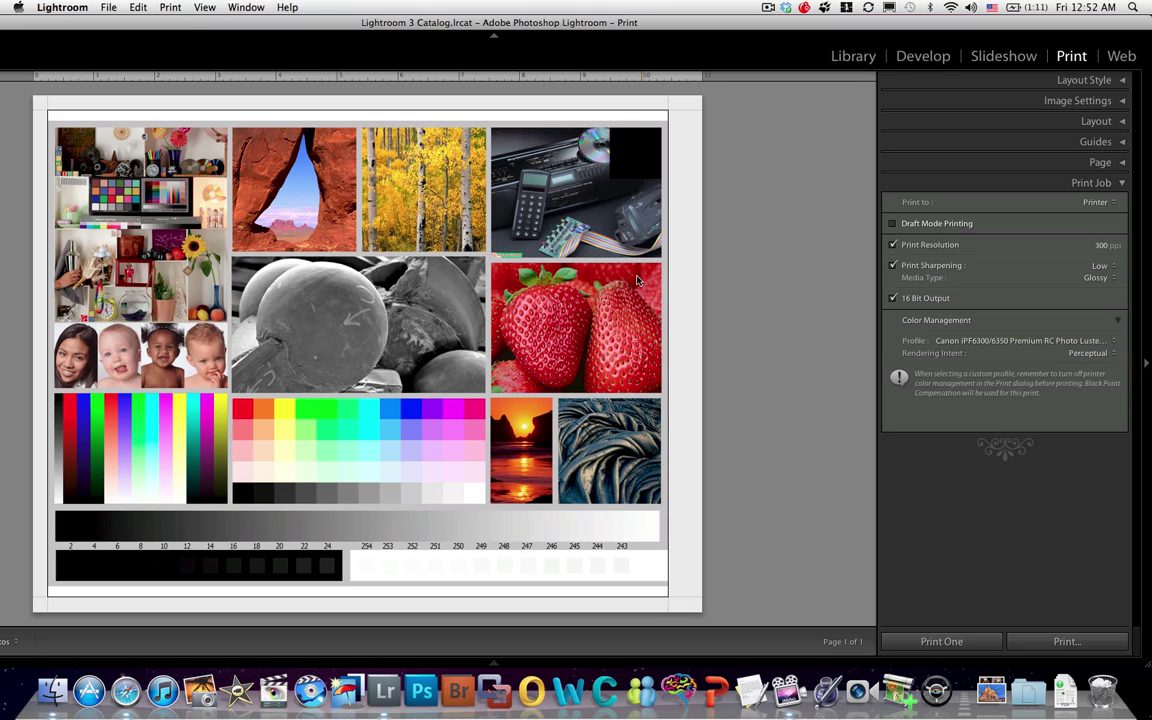
Open the system Print dialog and review its Color Matching and Paper Handling panes
{"action": "left_click", "coordinate": [1044, 641]}
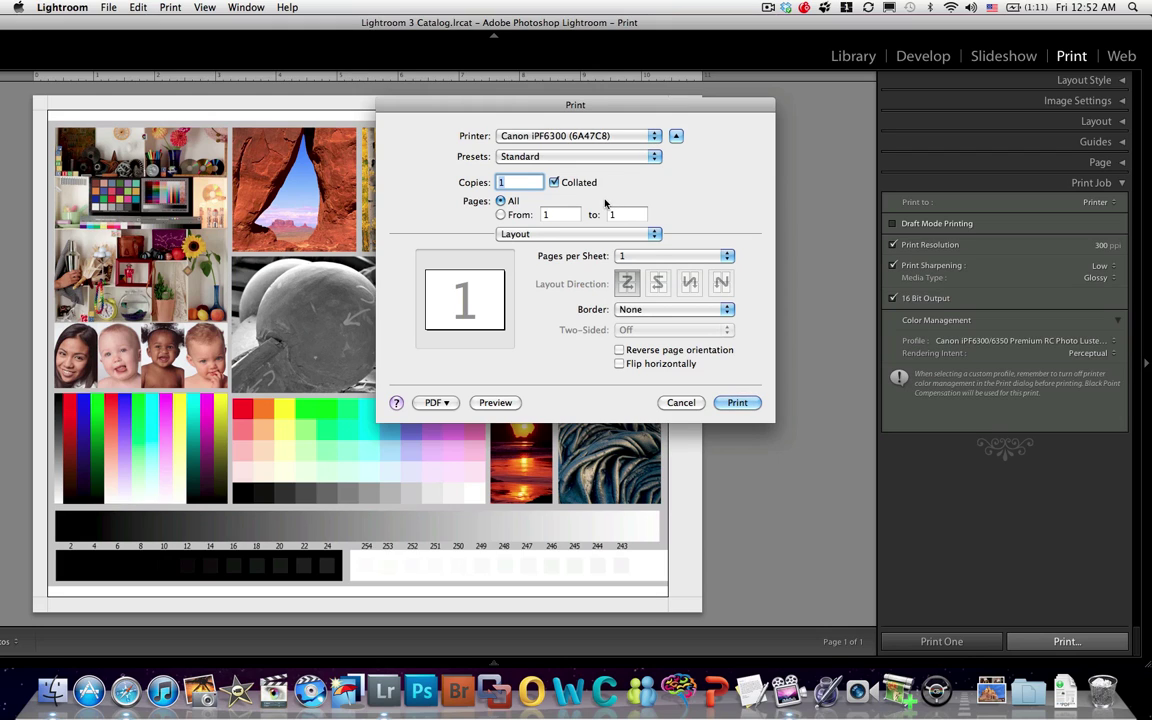
{"action": "left_click", "coordinate": [589, 237]}
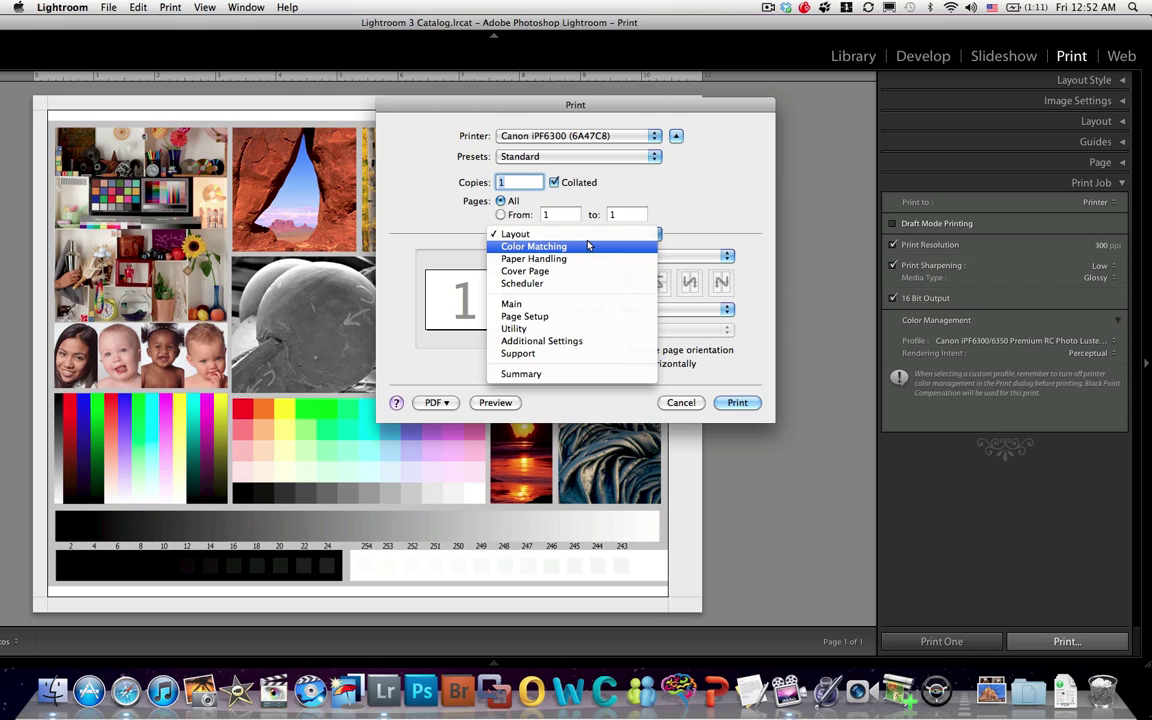
{"action": "key", "text": "Escape"}
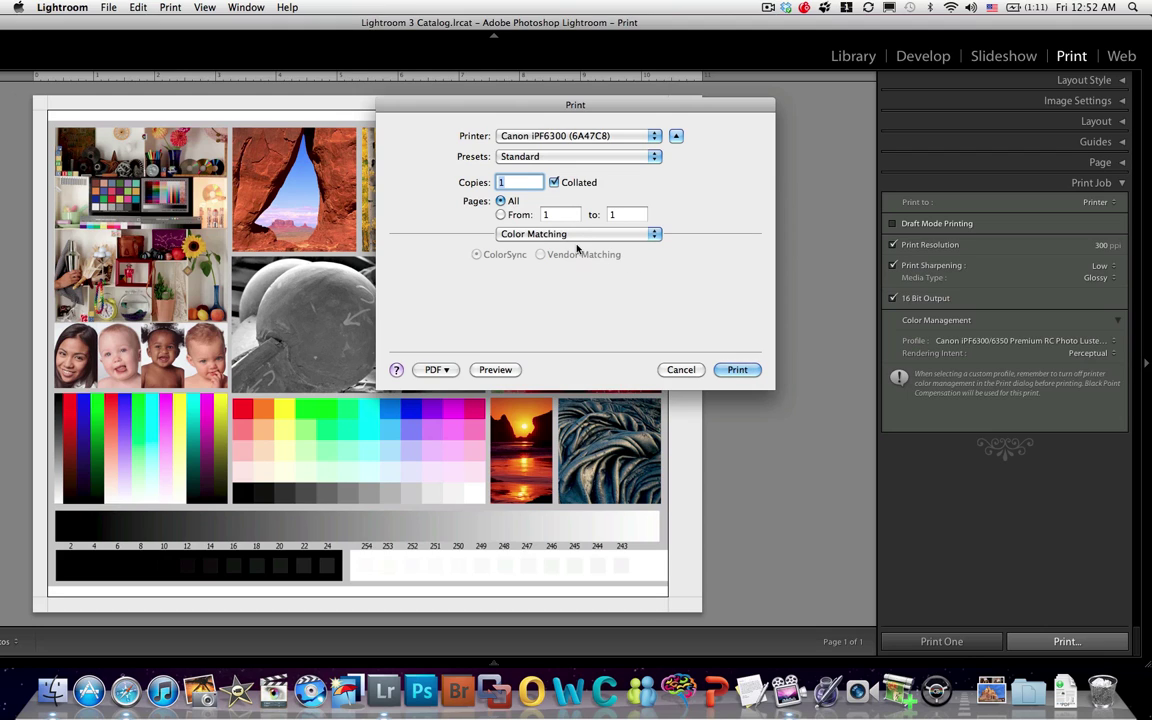
{"action": "left_click", "coordinate": [575, 237]}
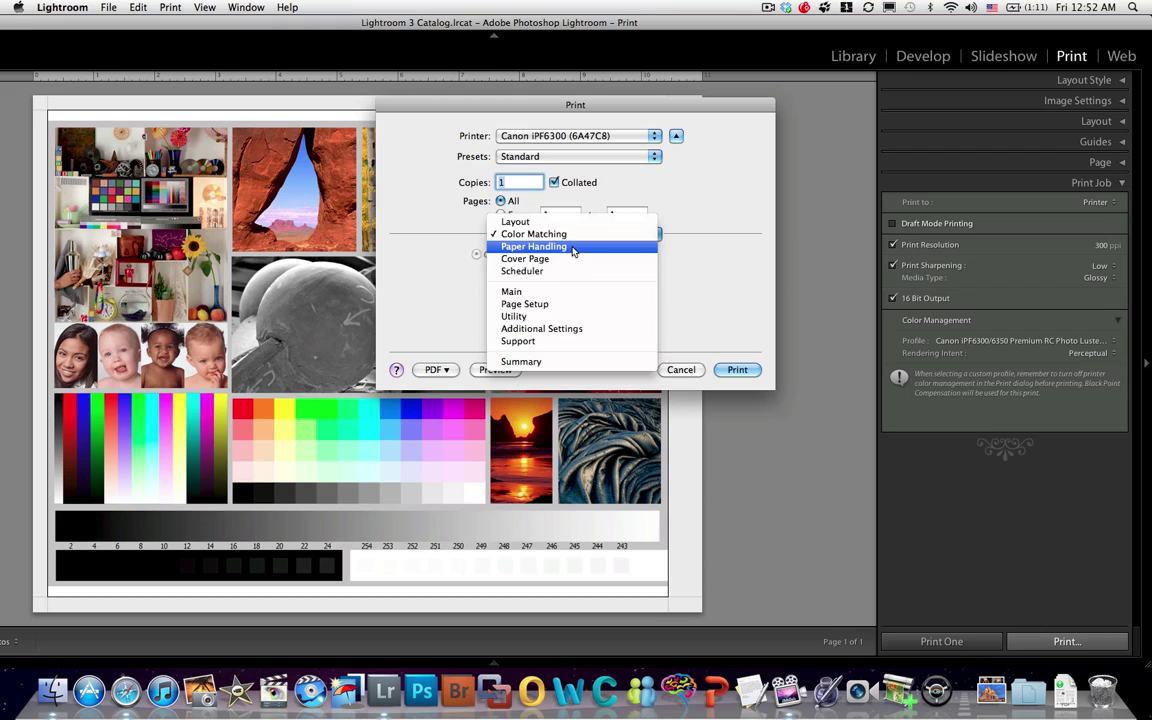
{"action": "left_click", "coordinate": [574, 250]}
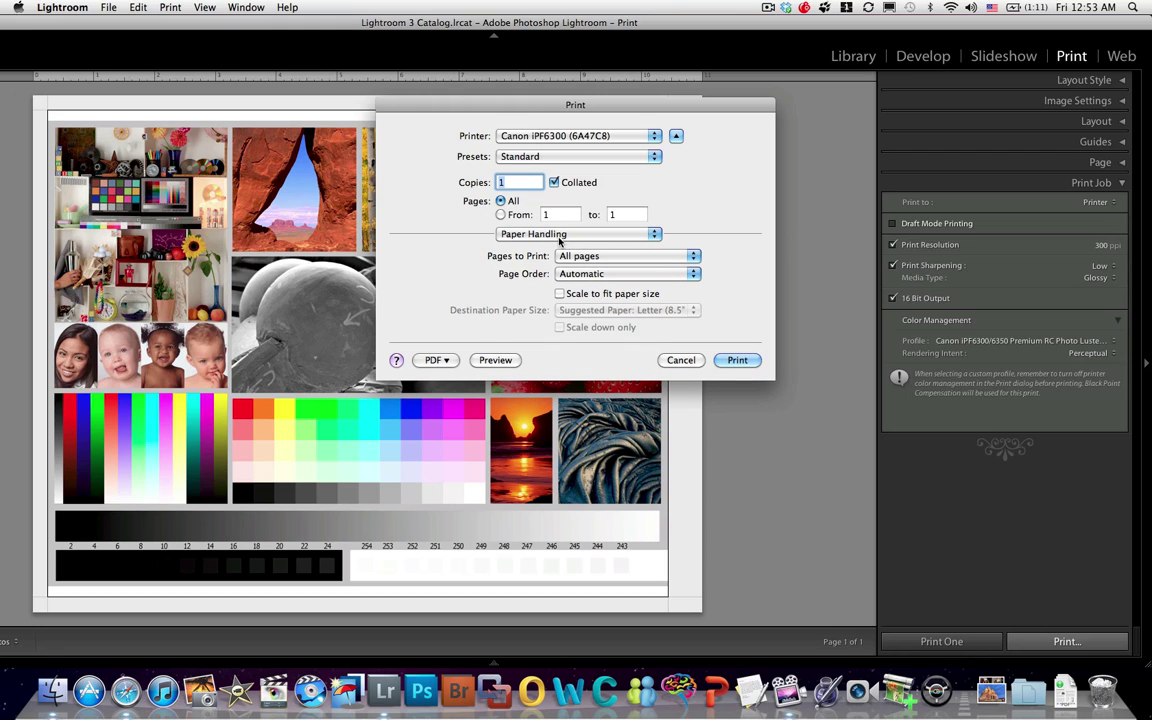
{"action": "left_click", "coordinate": [560, 236]}
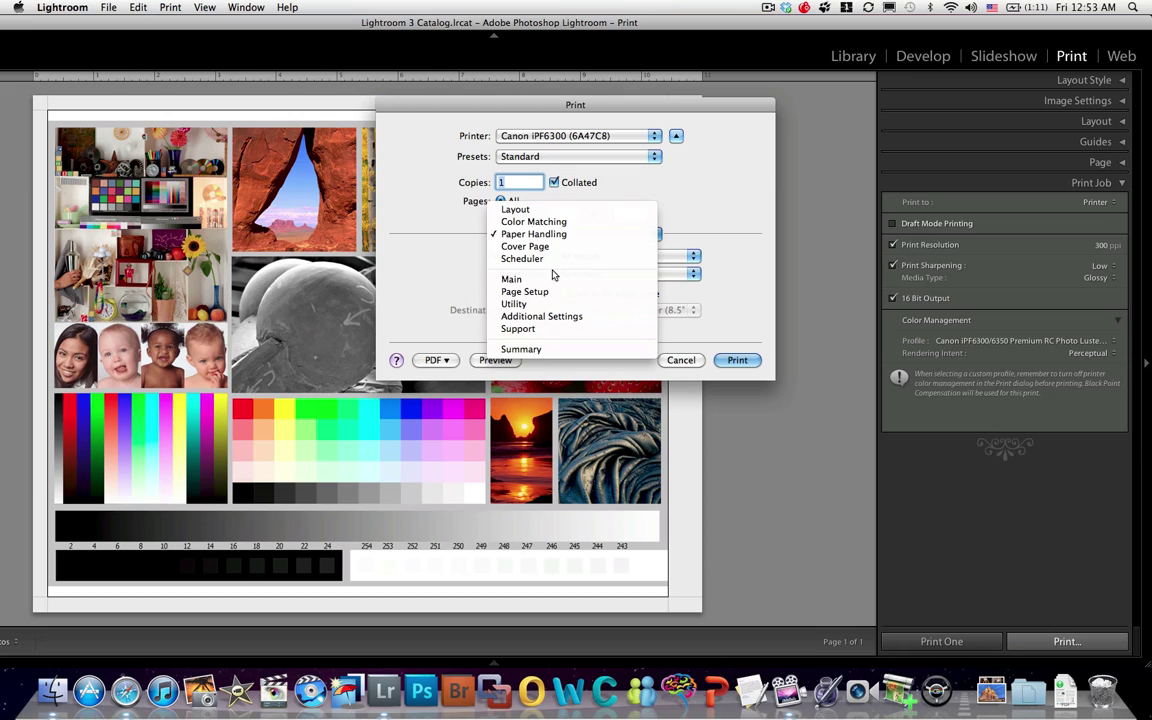
Show the driver's Main pane with Premium RC Photo Luster media at Highest(600dpi) quality
{"action": "key", "text": "Escape"}
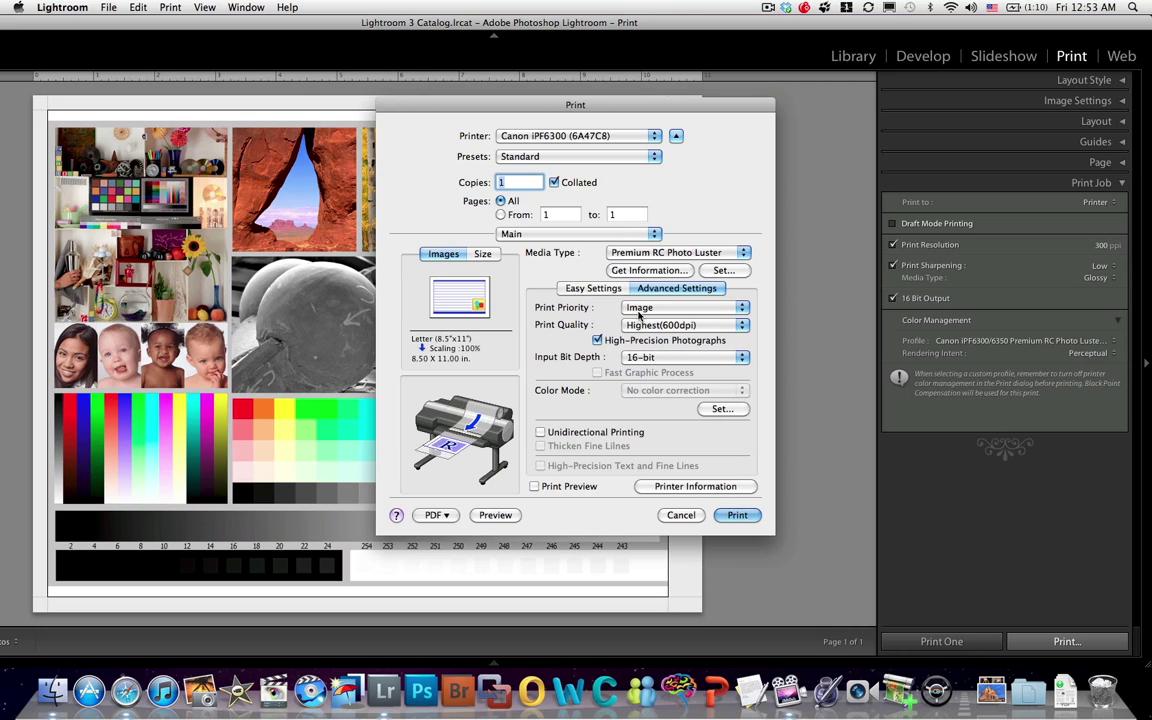
{"action": "left_click", "coordinate": [655, 326]}
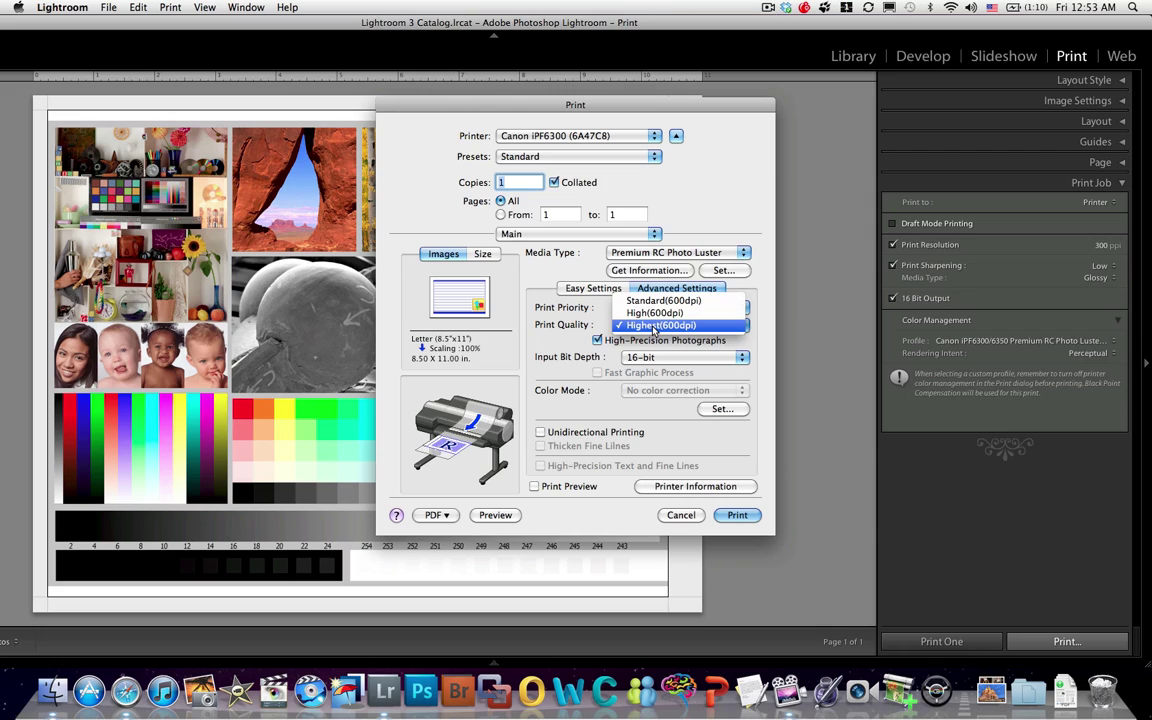
{"action": "left_click", "coordinate": [655, 326]}
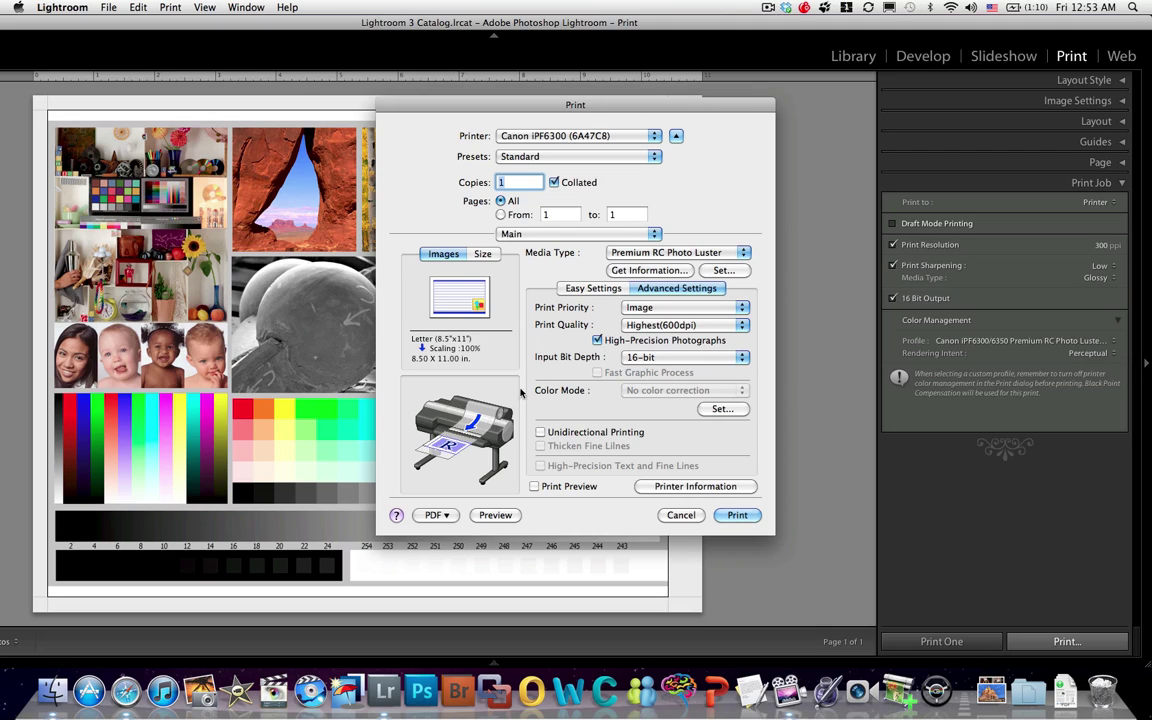
Review Page Setup: Roll Paper (24 in), Letter size, 100% scaling, page rotated 90 degrees
{"action": "left_click", "coordinate": [522, 236]}
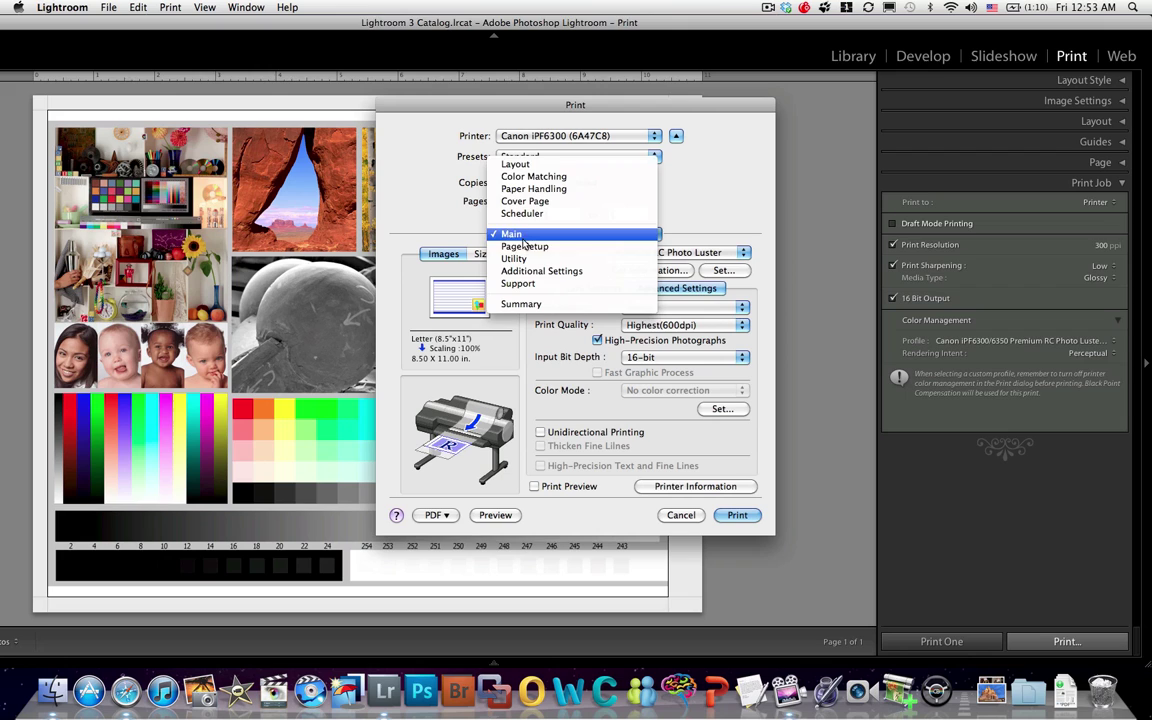
{"action": "left_click", "coordinate": [522, 250]}
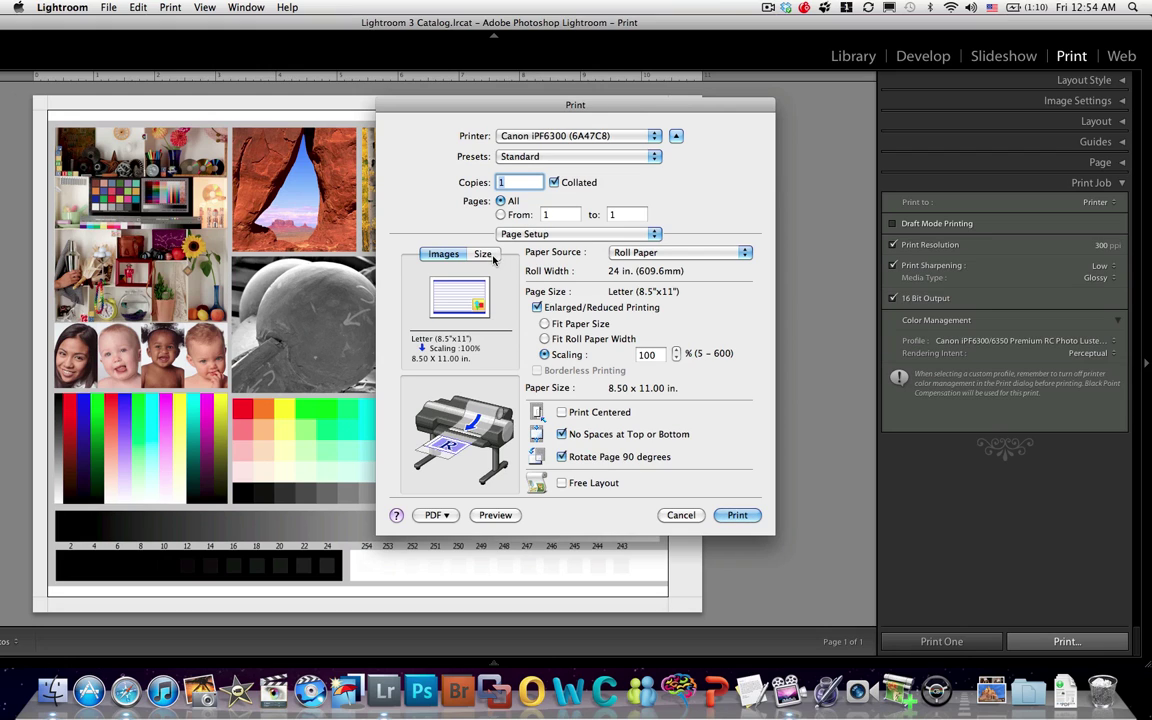
{"action": "left_click", "coordinate": [521, 236]}
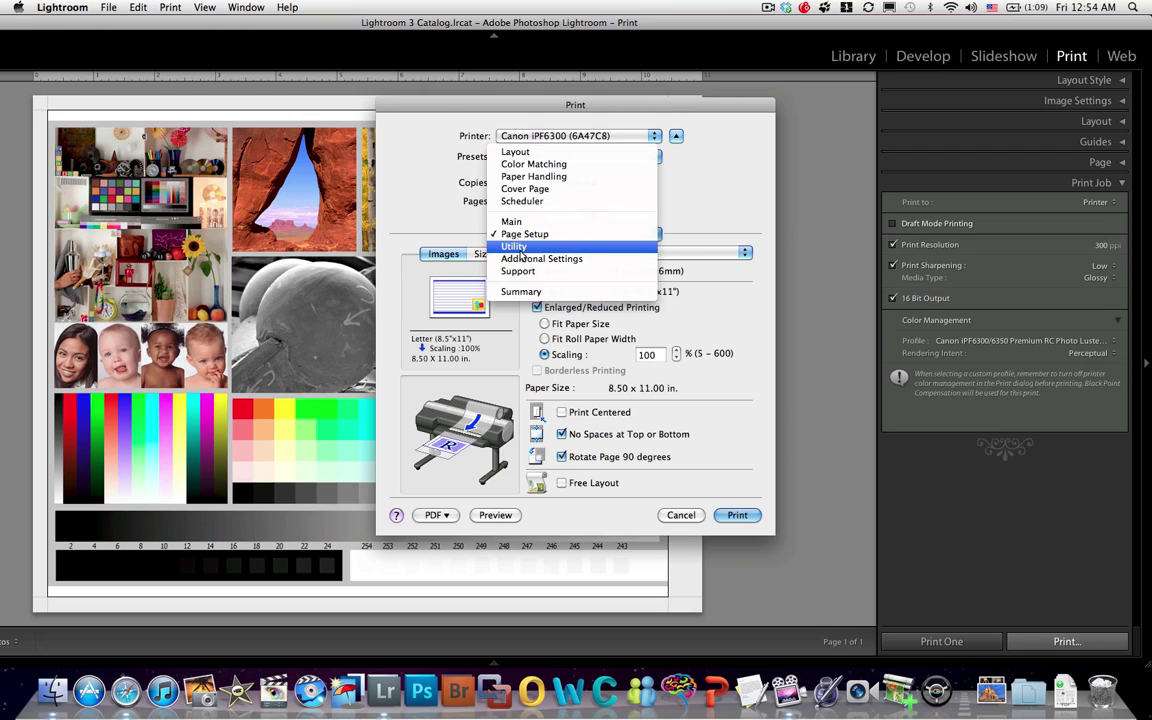
Review the Utility, Additional Settings, Support and Summary panes, then print the test chart
{"action": "left_click", "coordinate": [516, 246]}
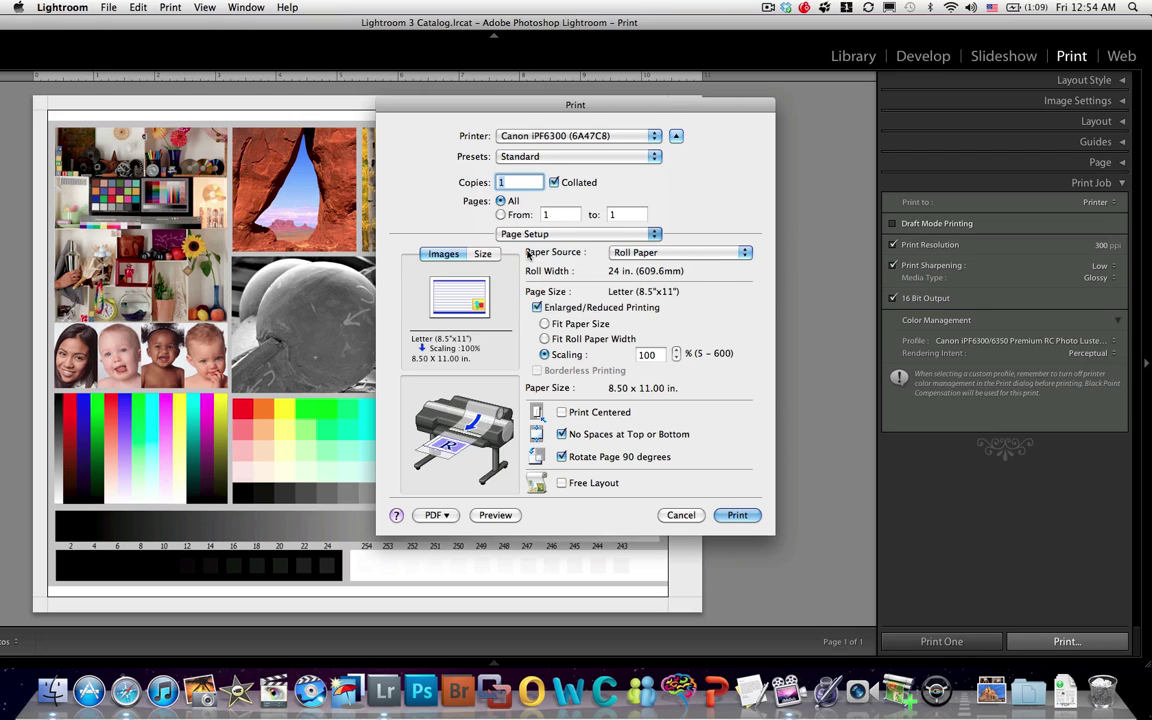
{"action": "left_click", "coordinate": [533, 237]}
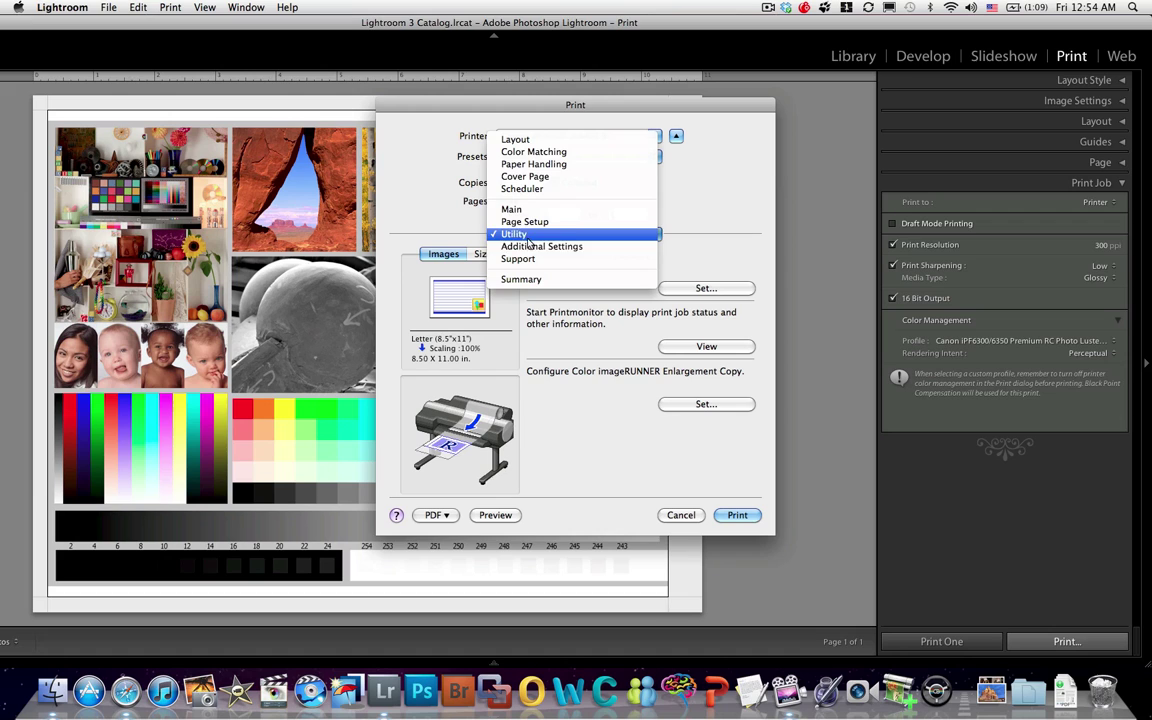
{"action": "key", "text": "Escape"}
{"action": "left_click", "coordinate": [530, 238]}
{"action": "left_click", "coordinate": [530, 253]}
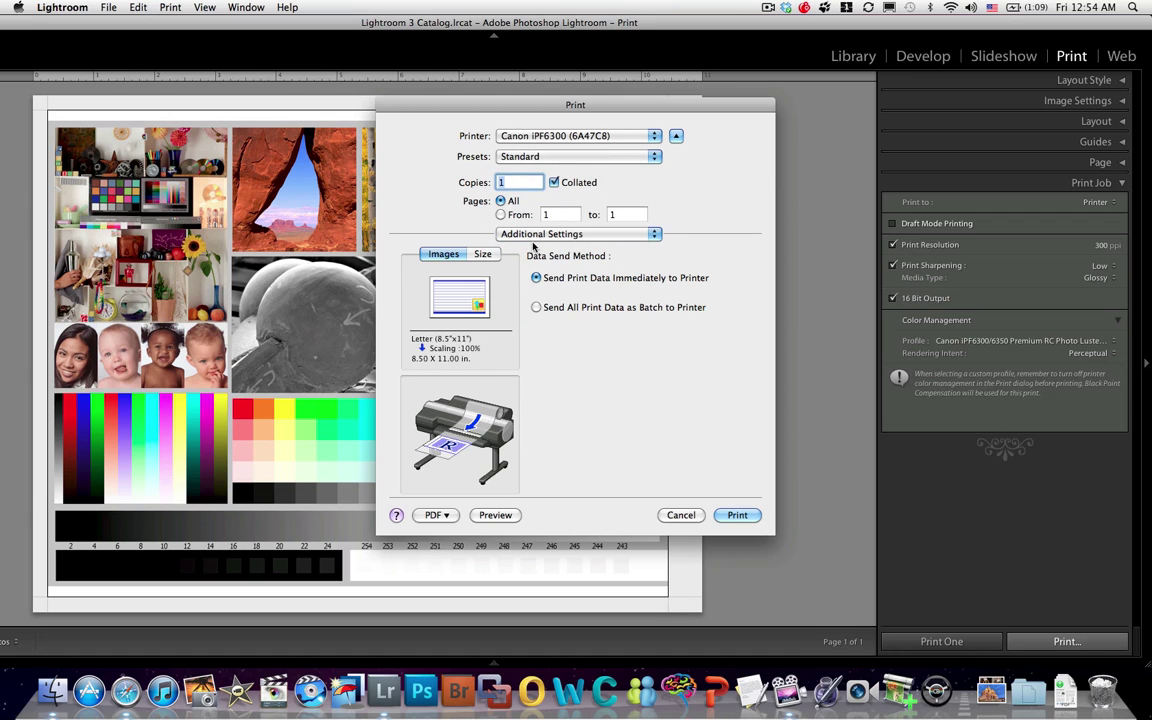
{"action": "left_click", "coordinate": [544, 235]}
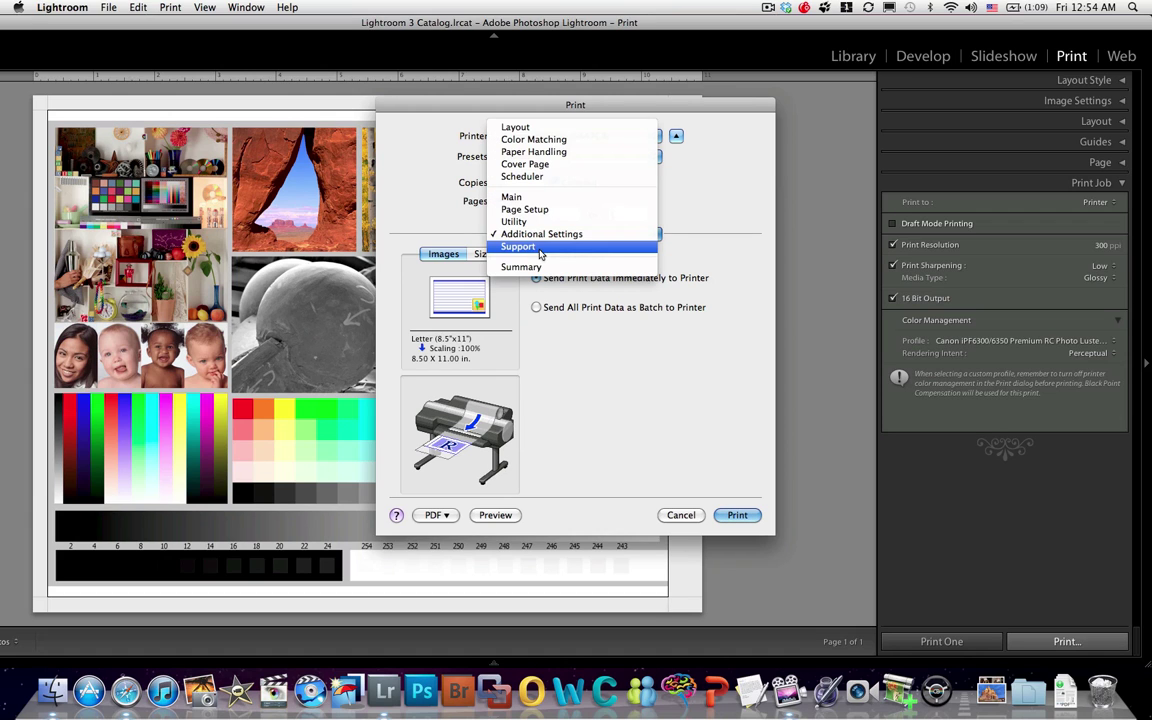
{"action": "left_click", "coordinate": [539, 248]}
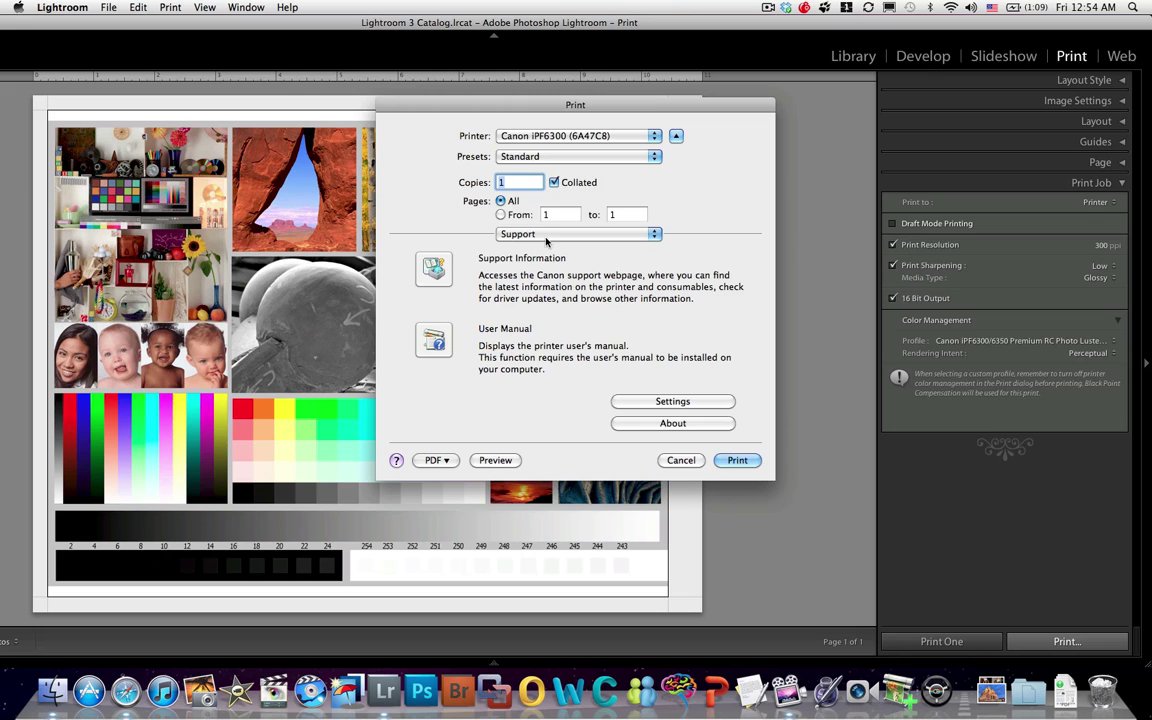
{"action": "left_click", "coordinate": [540, 236]}
{"action": "left_click", "coordinate": [540, 257]}
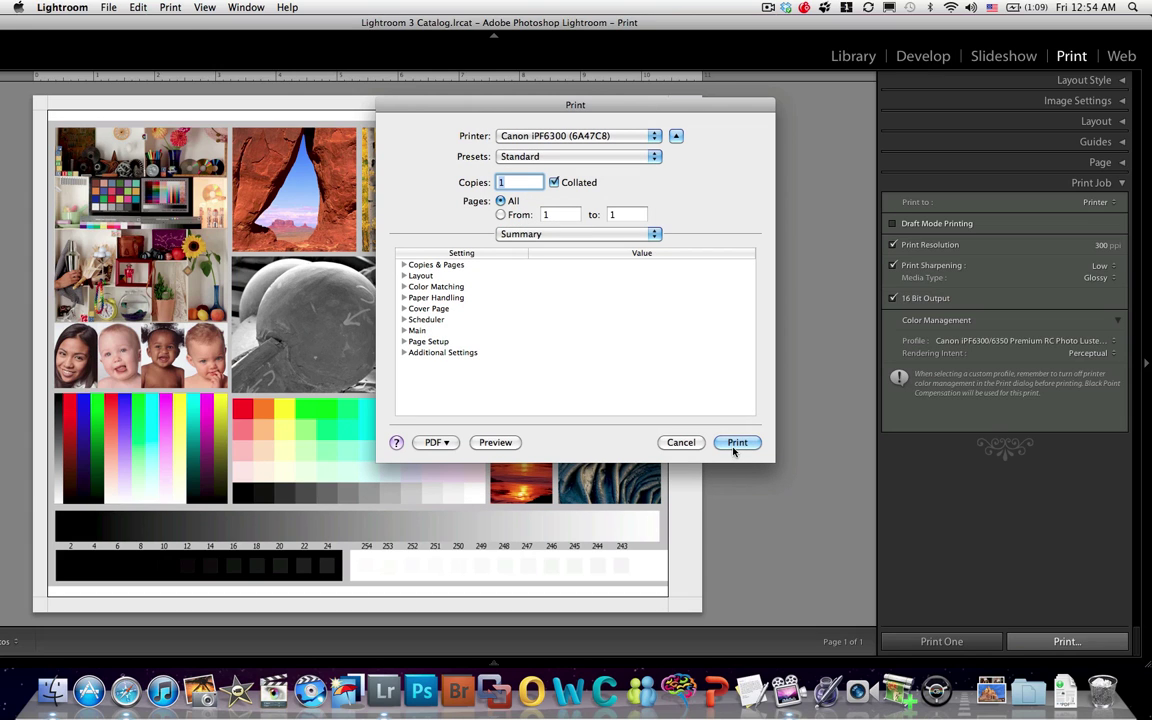
{"action": "left_click", "coordinate": [732, 445]}
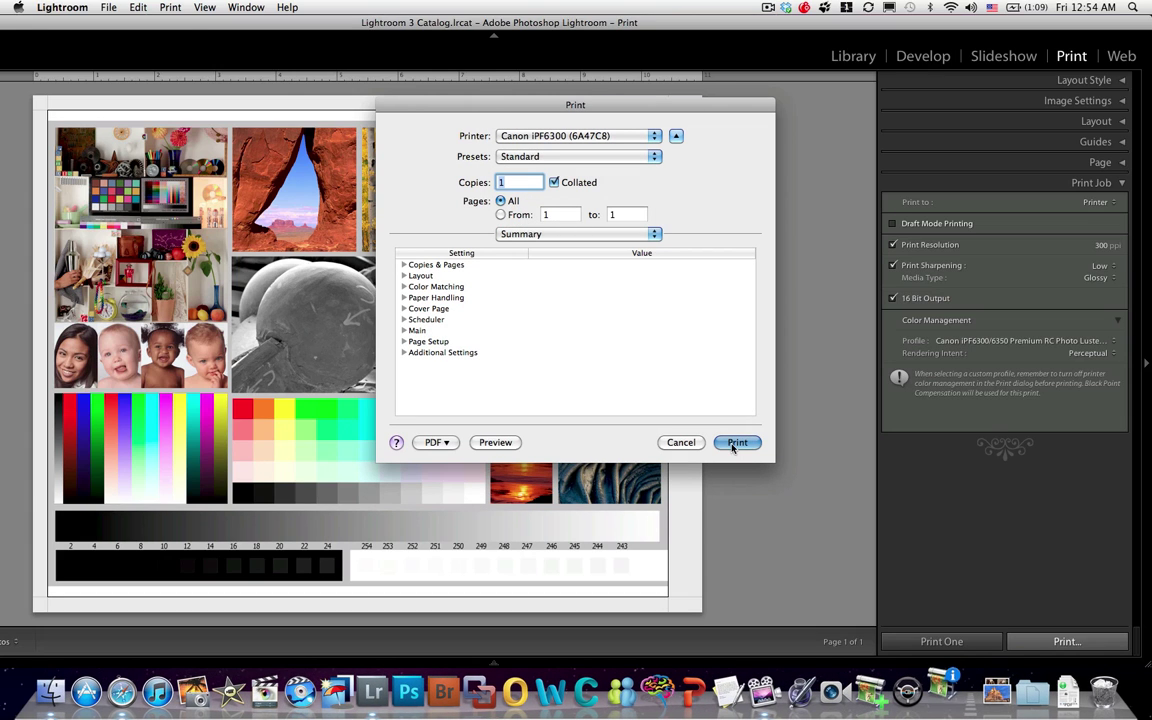